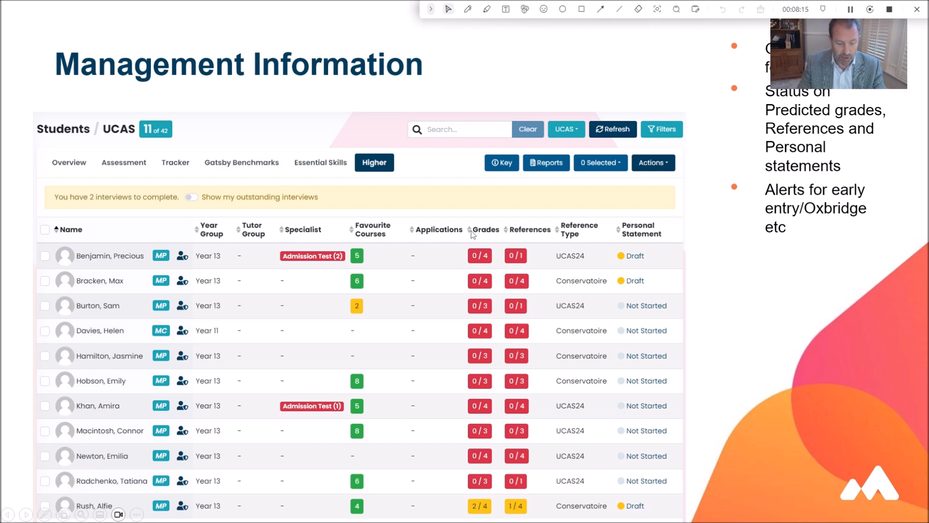
{"action": "left_click", "coordinate": [446, 218]}
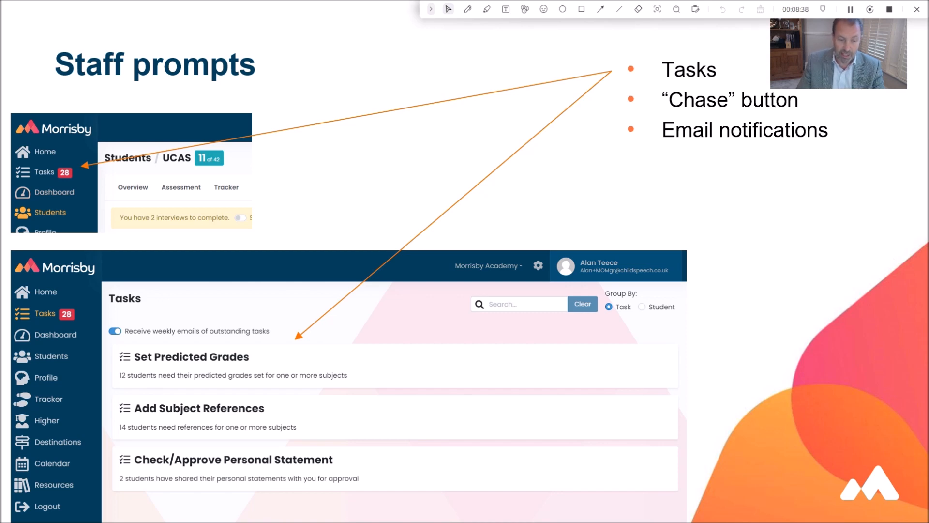
{"action": "key", "text": "Right"}
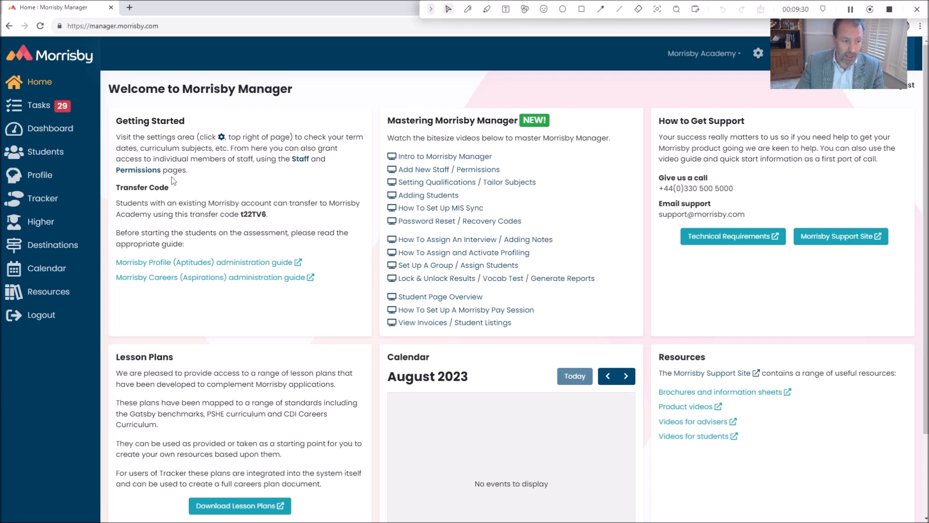
Open the Higher settings for academic references and predicted grades and review the A Level subject permissions
{"action": "left_click", "coordinate": [48, 220]}
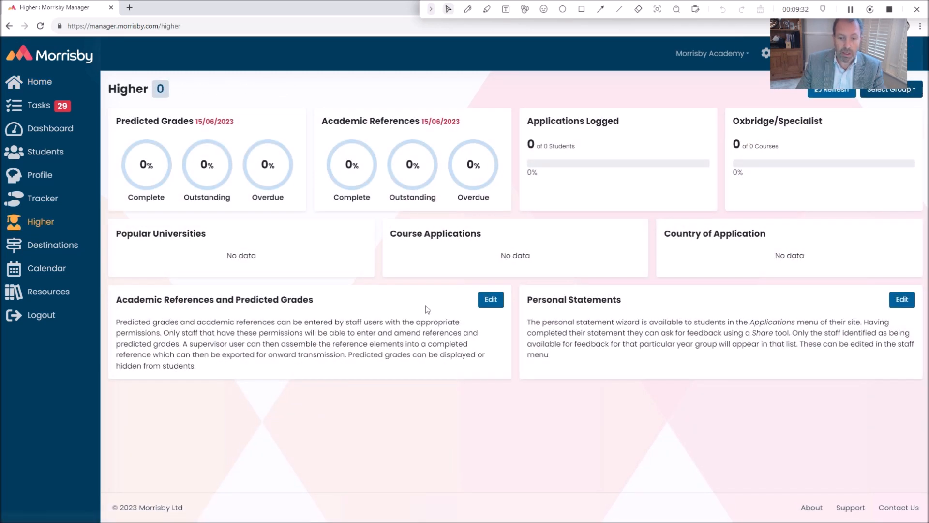
{"action": "left_click", "coordinate": [491, 299]}
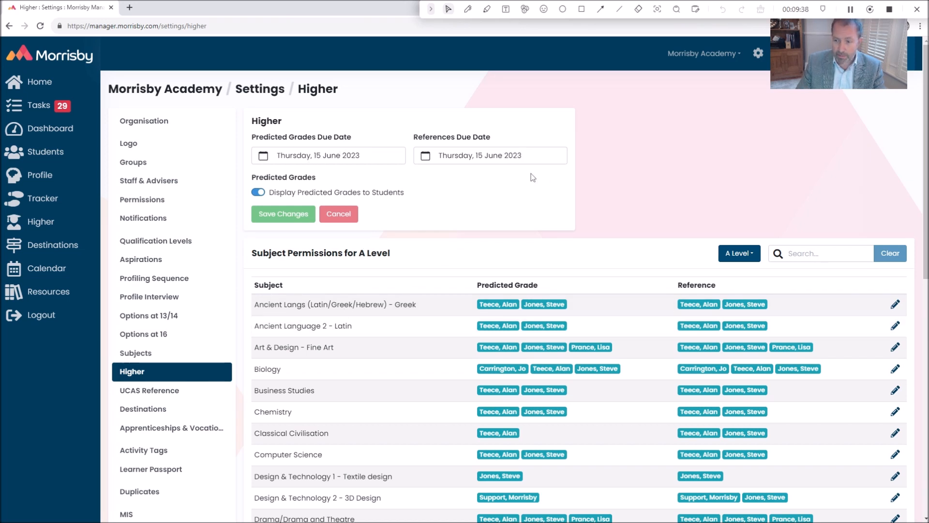
{"action": "scroll", "coordinate": [479, 240], "scroll_direction": "down", "scroll_amount": 5}
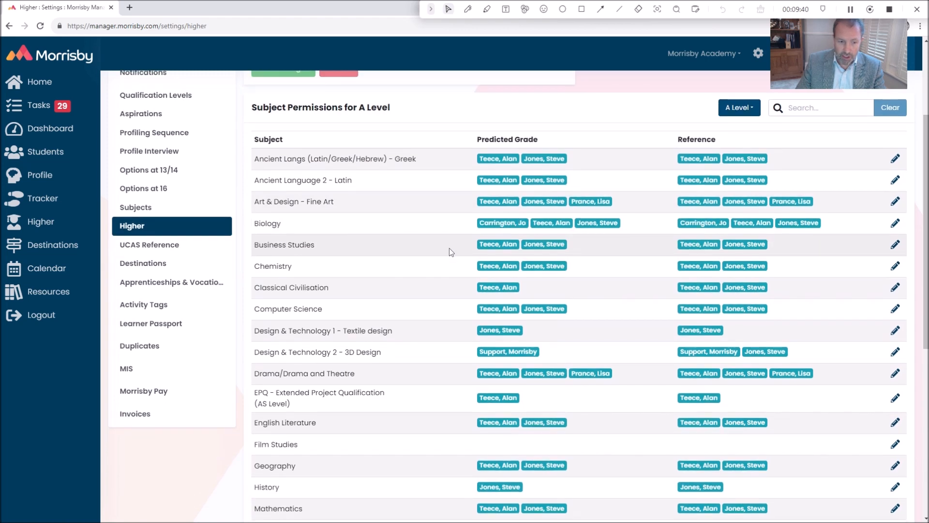
{"action": "scroll", "coordinate": [447, 262], "scroll_direction": "up", "scroll_amount": 3}
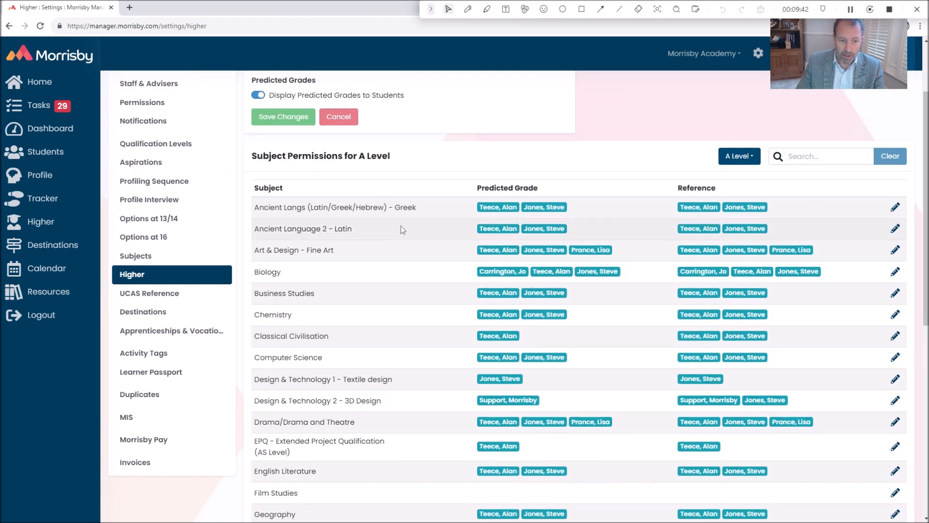
{"action": "scroll", "coordinate": [712, 279], "scroll_direction": "down", "scroll_amount": 3}
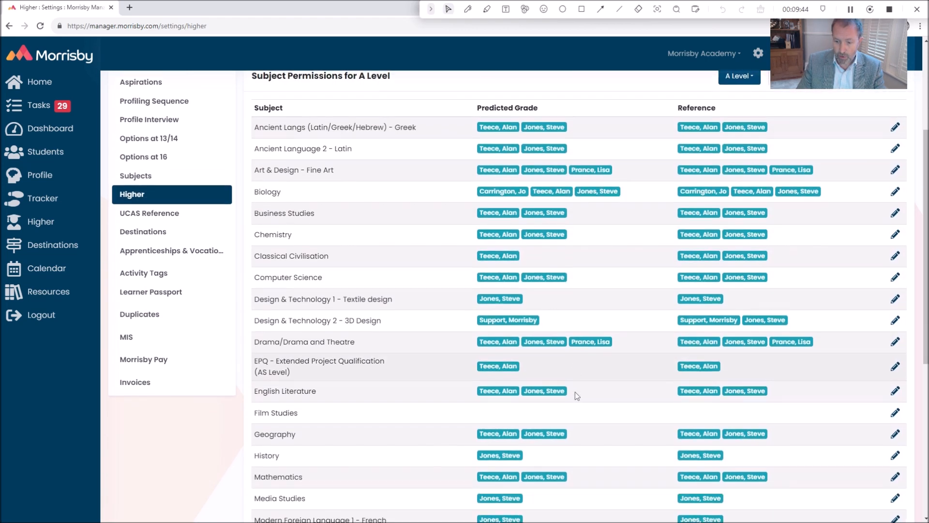
View the staff permissions for Film Studies predicted grades and references, and close them without assigning anyone
{"action": "left_click", "coordinate": [896, 347]}
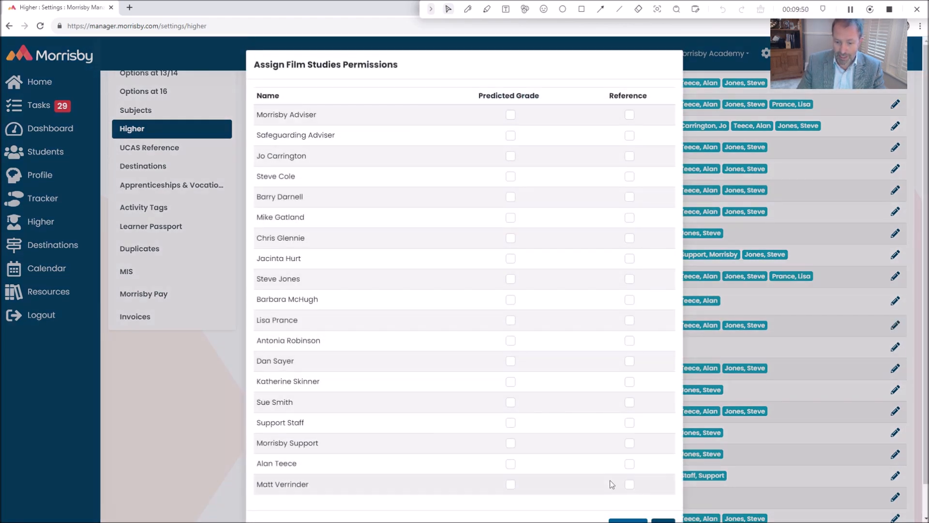
{"action": "left_click", "coordinate": [621, 520]}
{"action": "scroll", "coordinate": [558, 391], "scroll_direction": "up", "scroll_amount": 6}
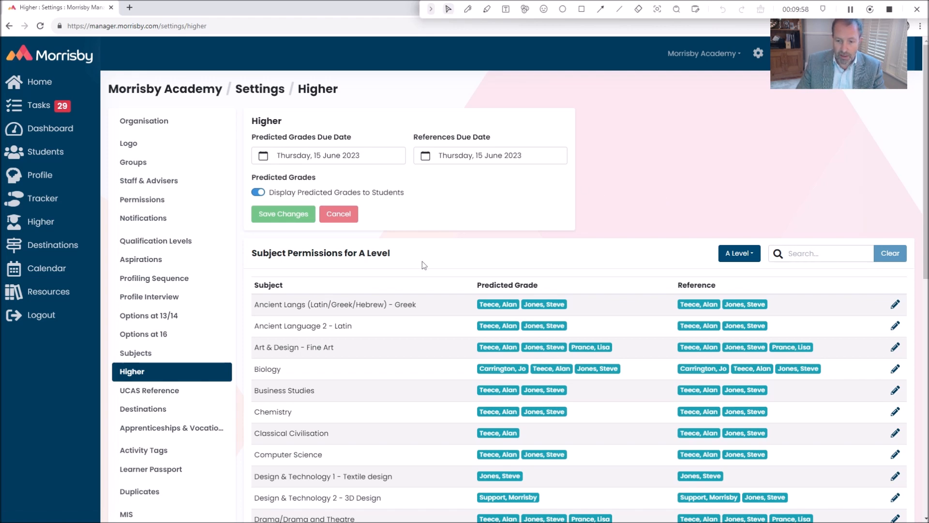
Review the A Level subject configuration and the school-wide statement in the UCAS Reference settings
{"action": "left_click", "coordinate": [139, 355]}
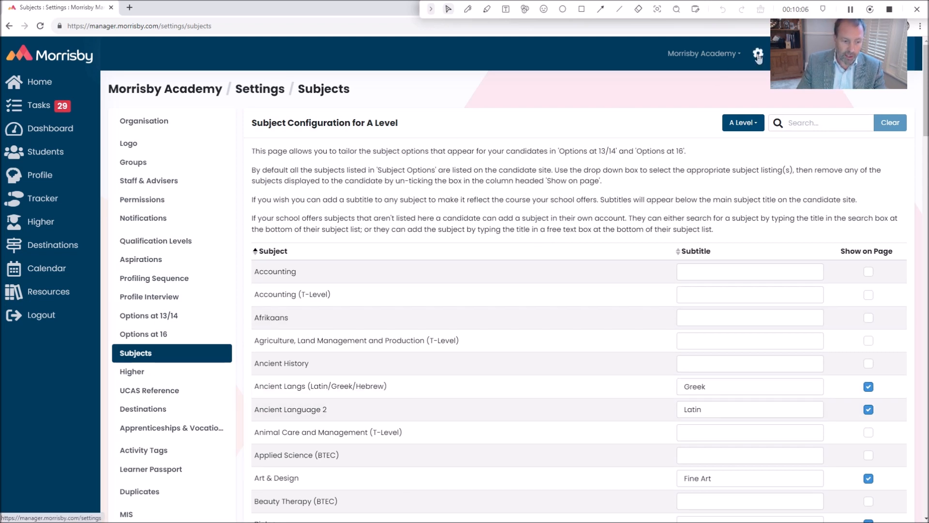
{"action": "left_click", "coordinate": [151, 395]}
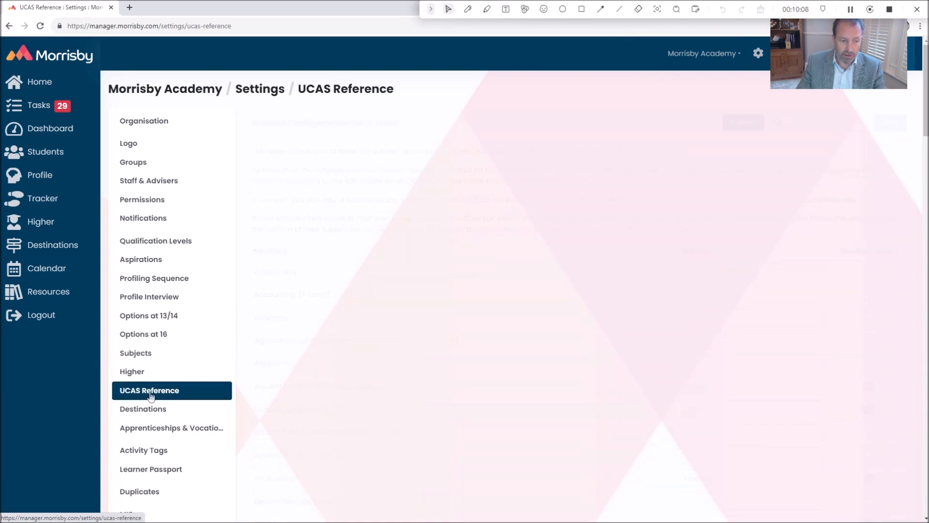
{"action": "left_click_drag", "start_coordinate": [484, 415], "coordinate": [260, 355]}
{"action": "left_click", "coordinate": [260, 354]}
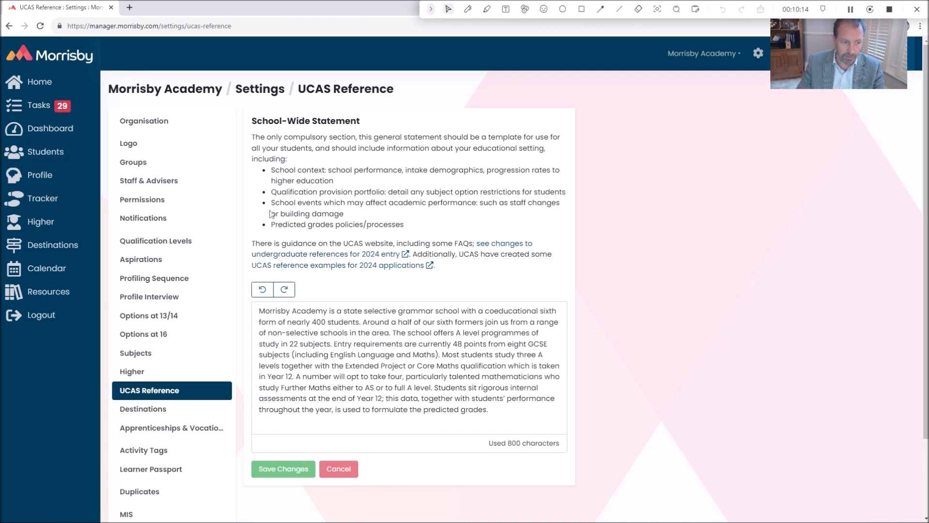
Open the record of the Year 12 student with the "0 / 1" action plan and impersonate the student's account
{"action": "left_click", "coordinate": [68, 152]}
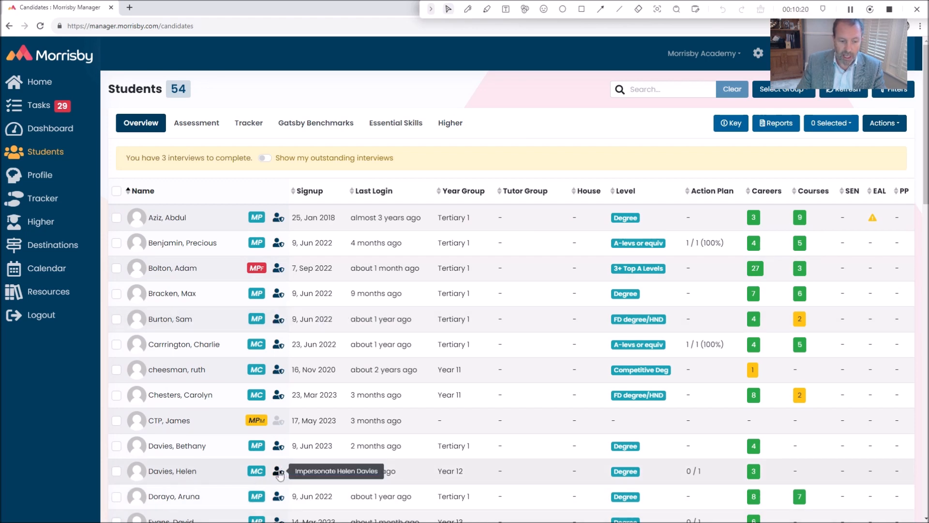
{"action": "left_click", "coordinate": [178, 472]}
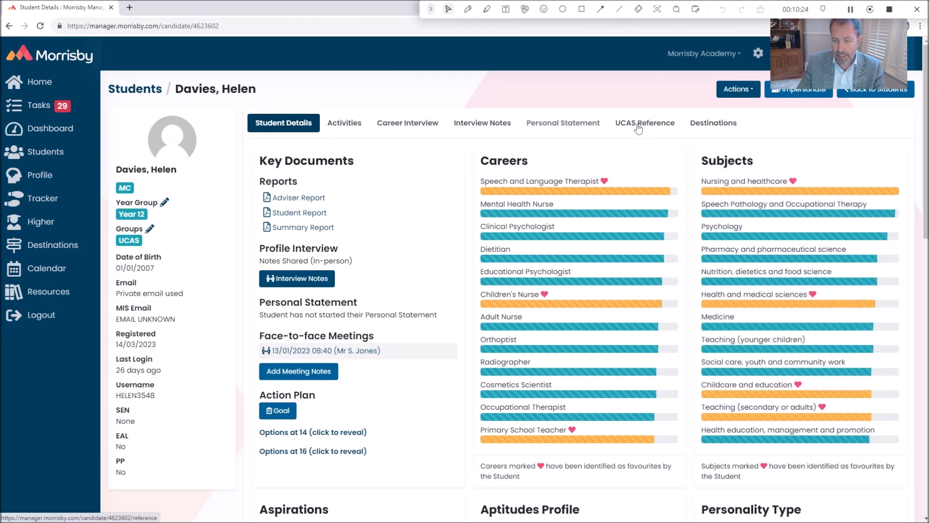
{"action": "left_click", "coordinate": [794, 92]}
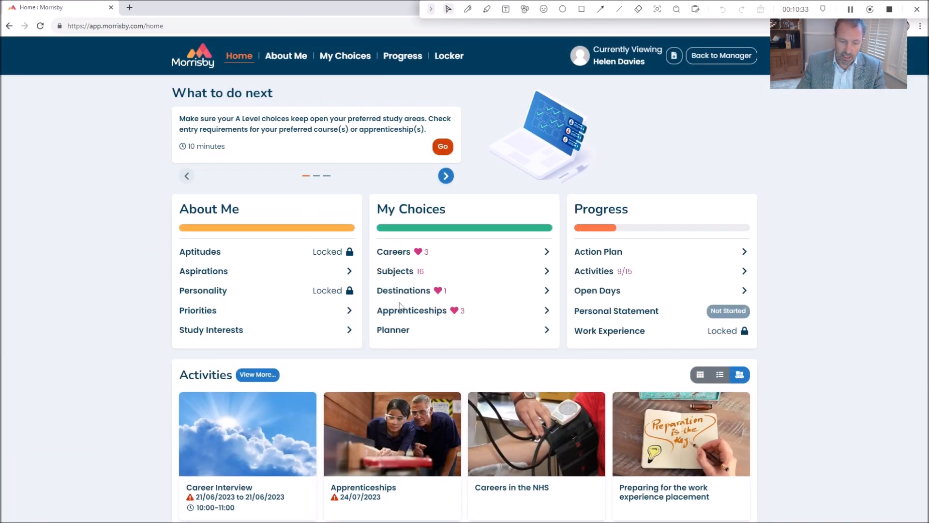
In the student's Options at 16 subjects, set the first listed teacher for both English Literature and Geography
{"action": "left_click", "coordinate": [396, 272]}
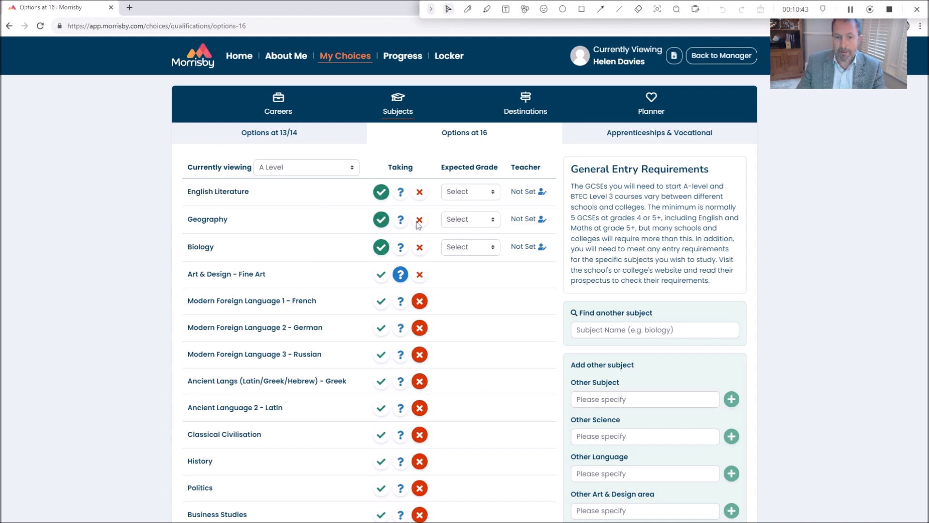
{"action": "left_click", "coordinate": [467, 194]}
{"action": "left_click", "coordinate": [468, 193]}
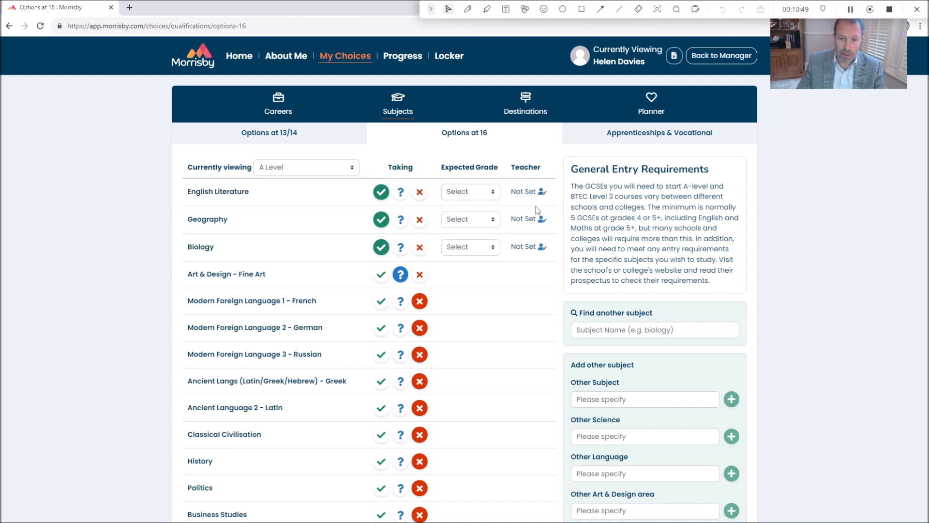
{"action": "left_click", "coordinate": [543, 192]}
{"action": "left_click", "coordinate": [505, 199]}
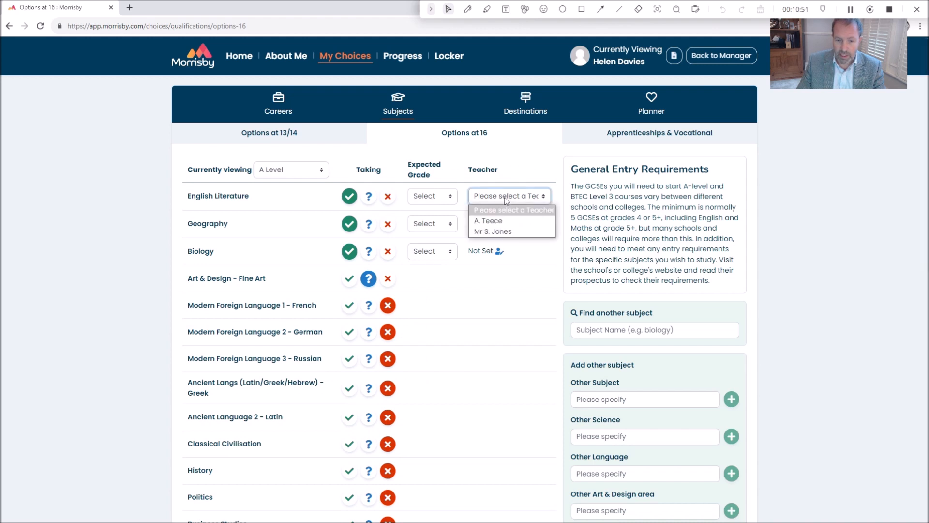
{"action": "left_click", "coordinate": [491, 221]}
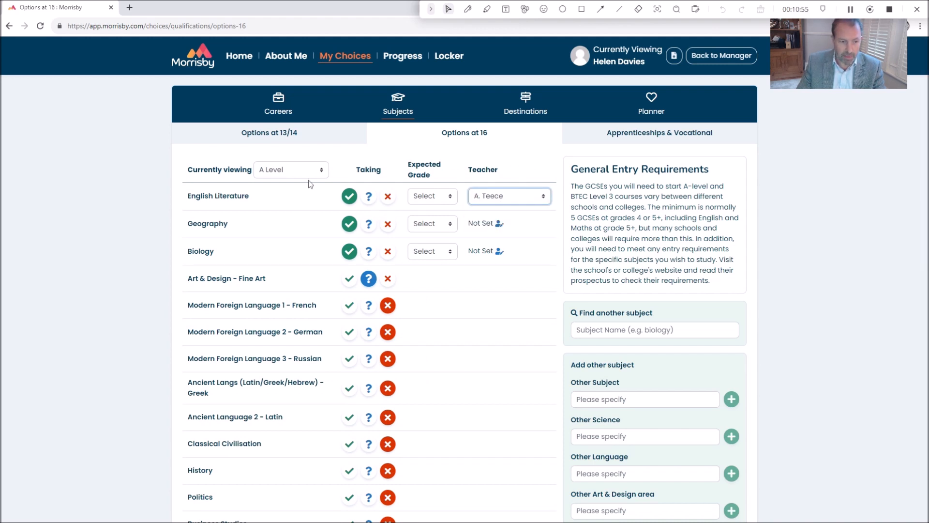
{"action": "left_click", "coordinate": [499, 223]}
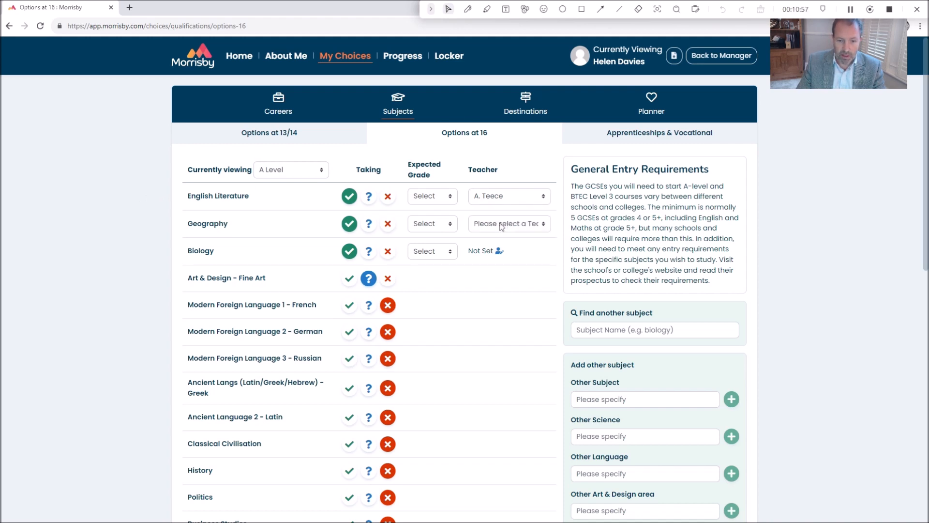
{"action": "left_click", "coordinate": [501, 227]}
{"action": "left_click", "coordinate": [487, 243]}
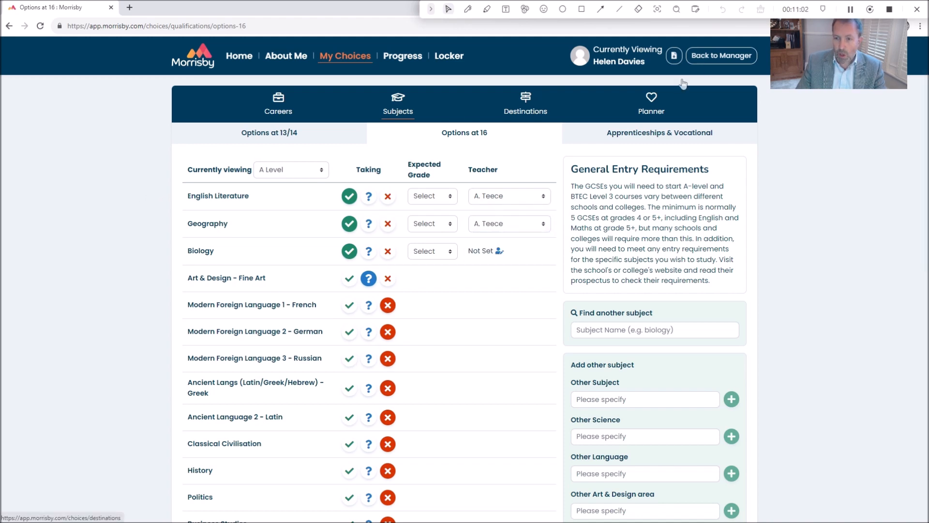
Return to the manager site, open the student's UCAS reference and view the English Literature predicted grade options
{"action": "left_click", "coordinate": [715, 56]}
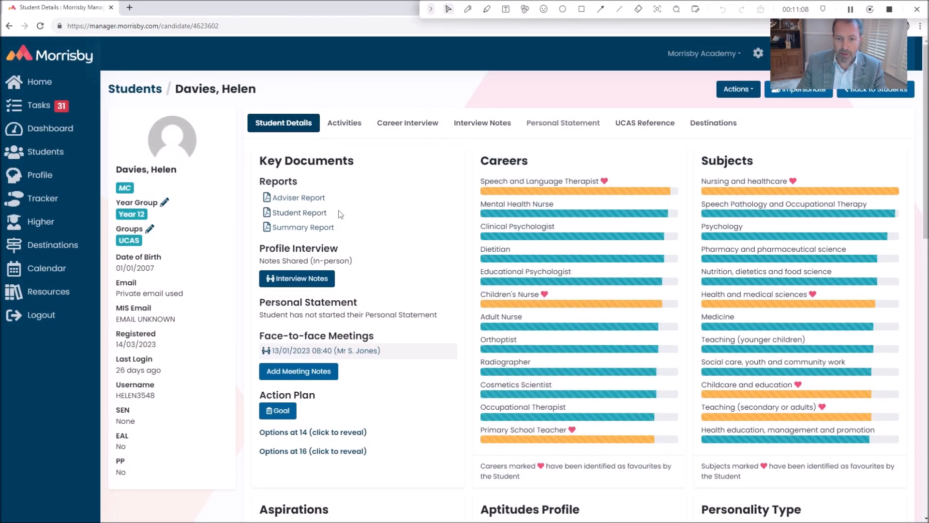
{"action": "left_click", "coordinate": [640, 125]}
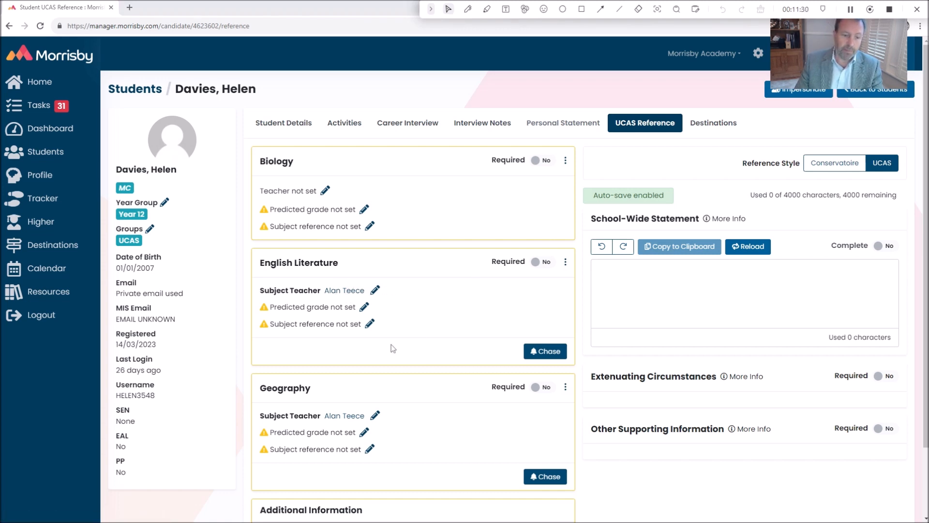
{"action": "left_click", "coordinate": [364, 307]}
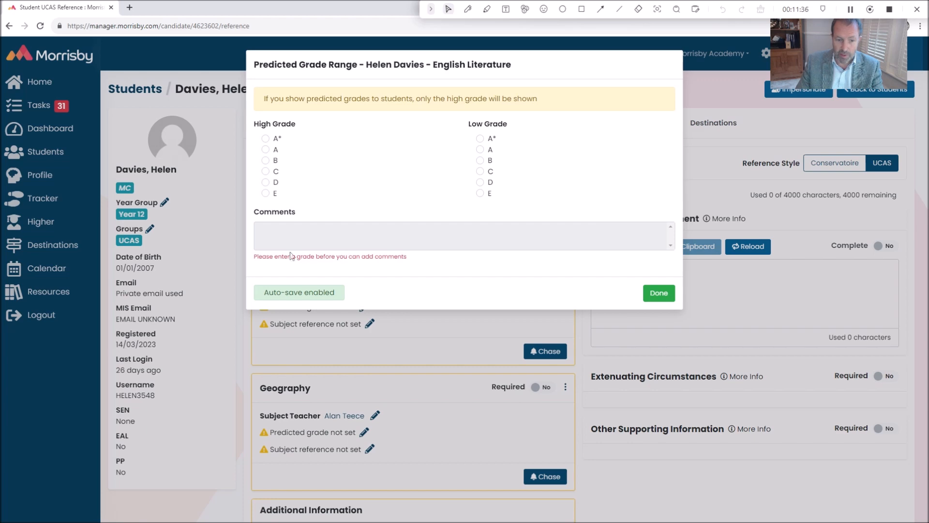
{"action": "left_click", "coordinate": [659, 293]}
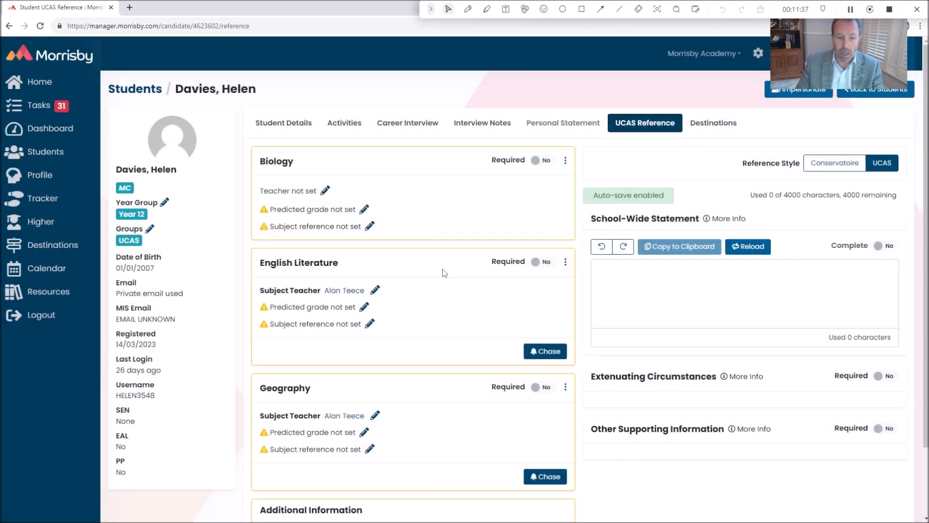
Paste the copied subject reference as plain text into the student's English Literature section and finish editing it
{"action": "left_click", "coordinate": [371, 324]}
{"action": "right_click", "coordinate": [318, 352]}
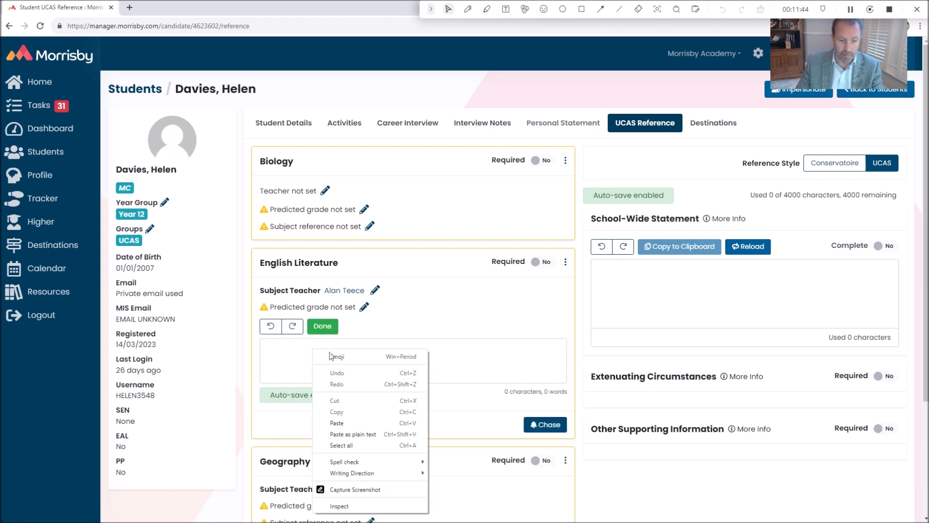
{"action": "left_click", "coordinate": [353, 434]}
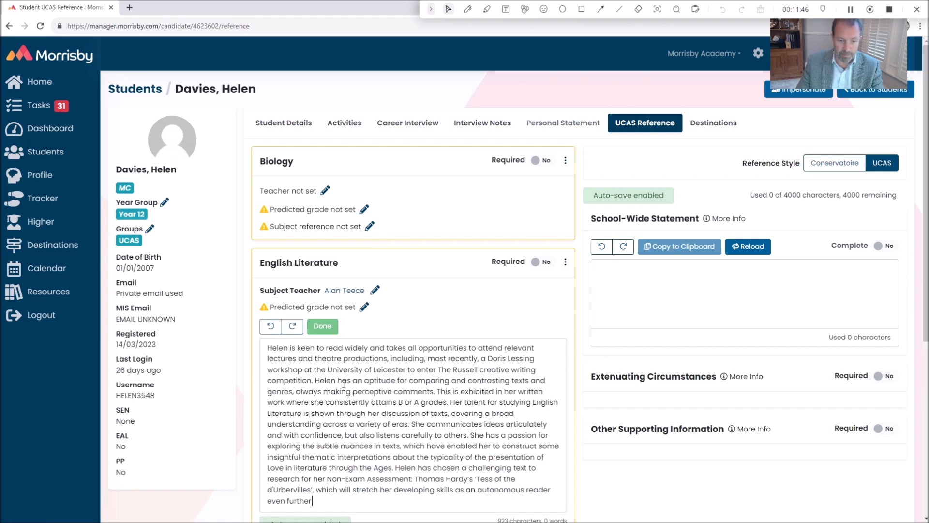
{"action": "scroll", "coordinate": [420, 368], "scroll_direction": "down", "scroll_amount": 2}
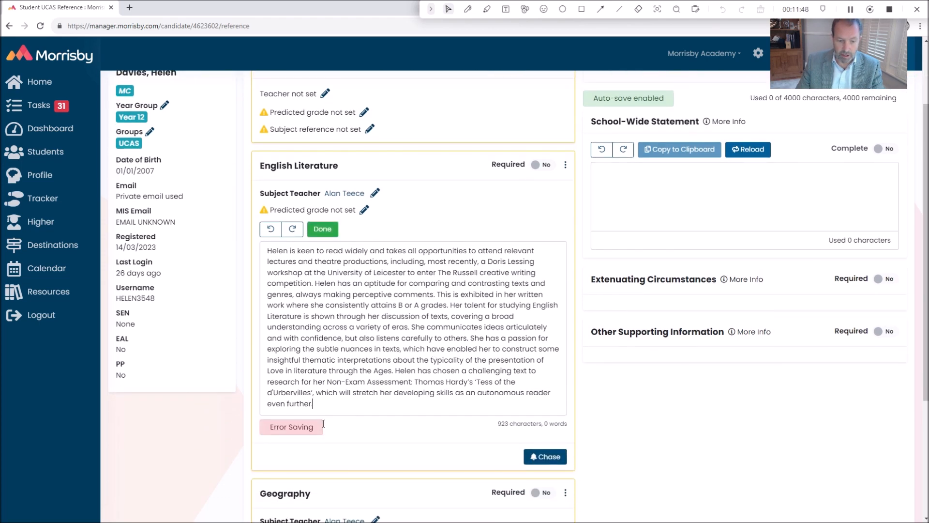
{"action": "scroll", "coordinate": [424, 335], "scroll_direction": "up", "scroll_amount": 2}
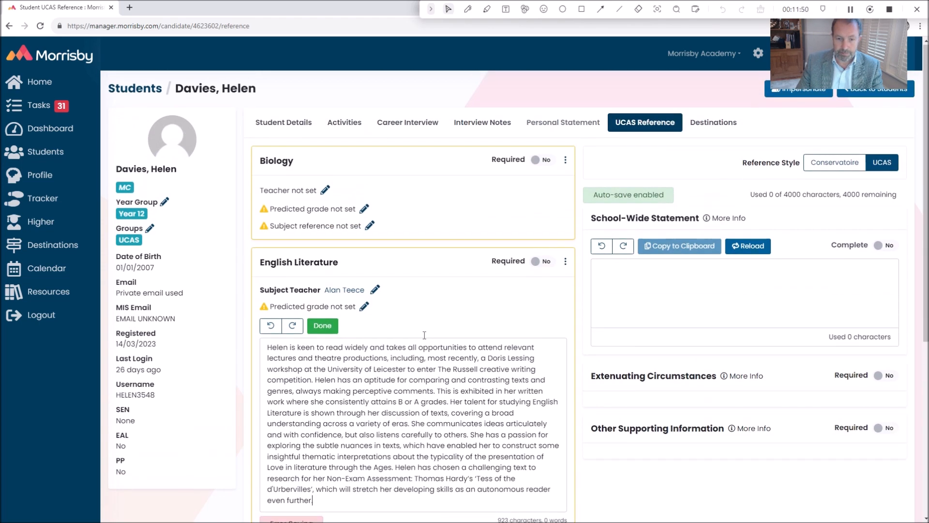
{"action": "left_click", "coordinate": [322, 325]}
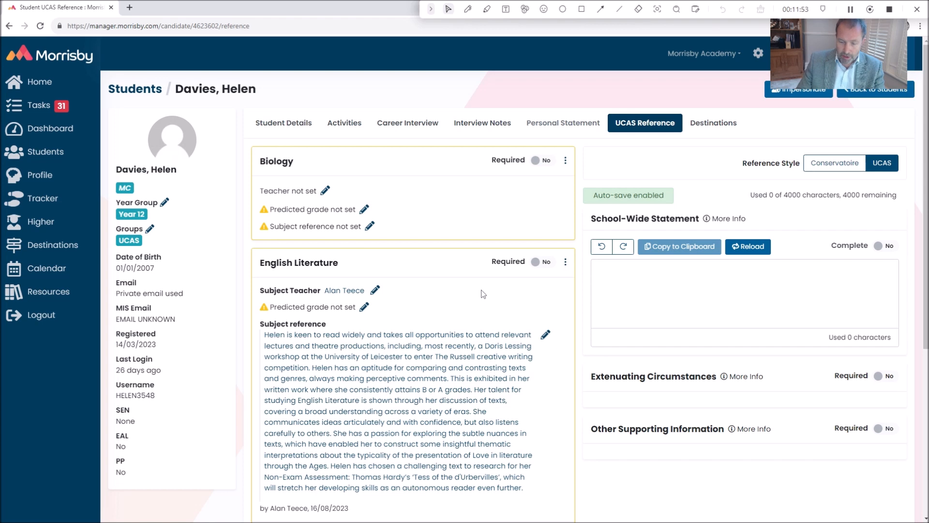
Reload the School-Wide Statement in the student's UCAS reference with the default text and confirm
{"action": "left_click", "coordinate": [667, 286]}
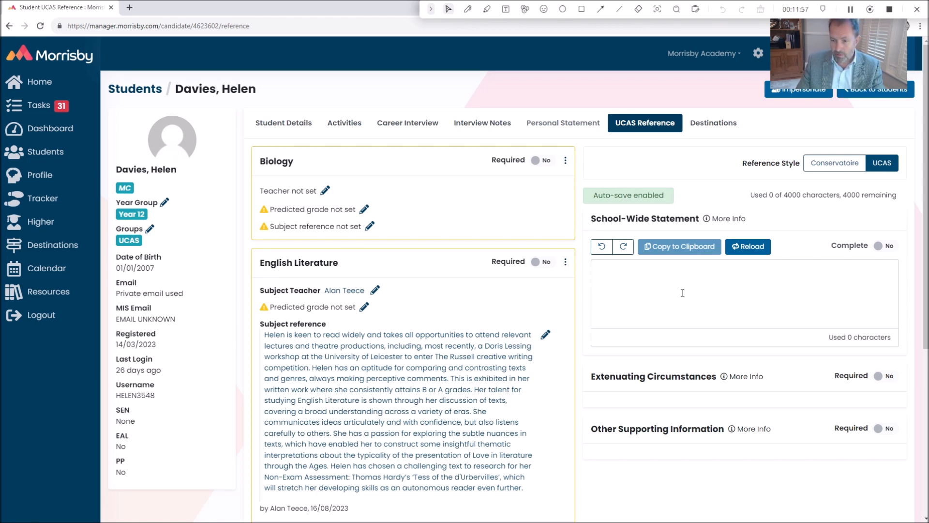
{"action": "left_click", "coordinate": [750, 246]}
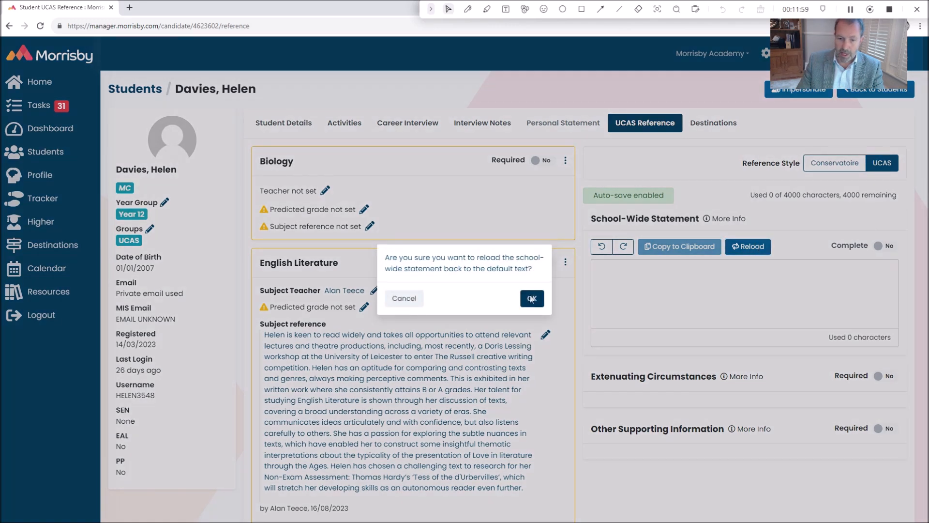
{"action": "left_click", "coordinate": [531, 298]}
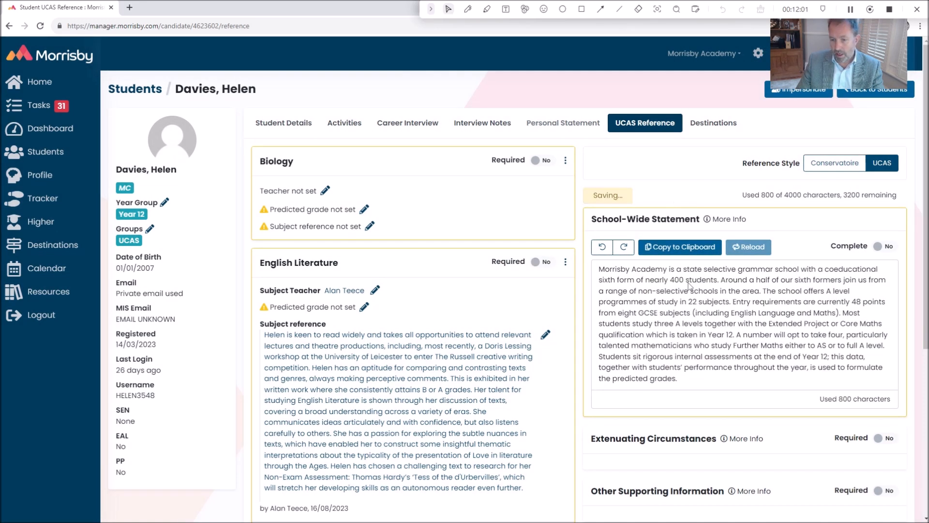
Mark the Extenuating Circumstances section of the student's UCAS reference as required
{"action": "scroll", "coordinate": [728, 320], "scroll_direction": "down", "scroll_amount": 2}
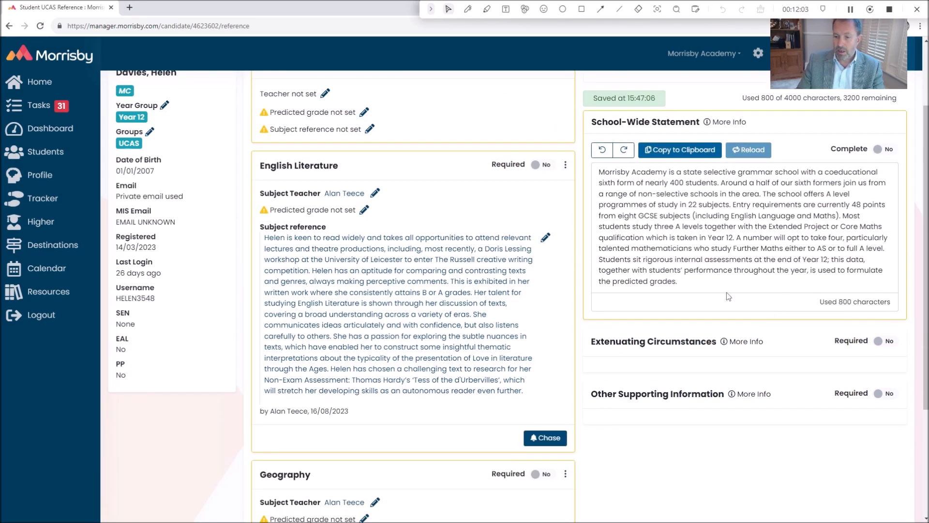
{"action": "left_click", "coordinate": [891, 342]}
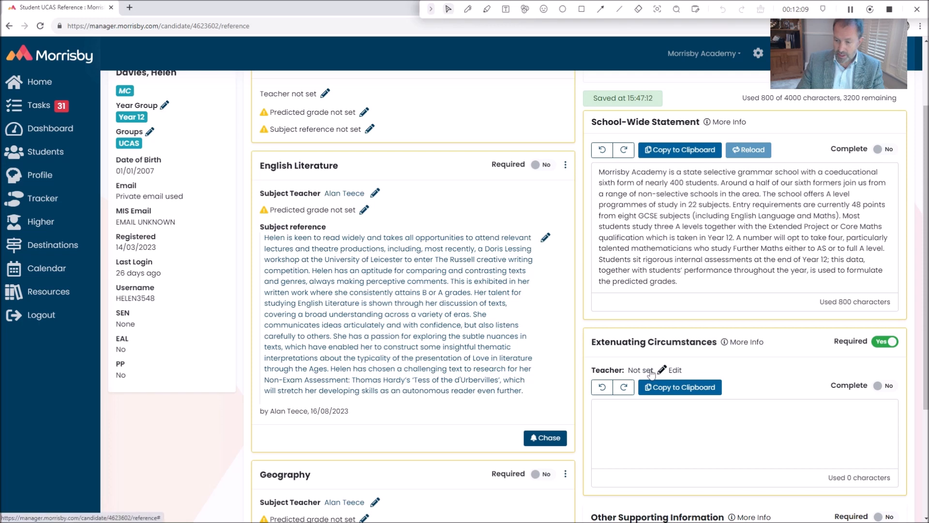
Mark Extenuating Circumstances as not required and Other Supporting Information as required in the student's UCAS reference
{"action": "left_click", "coordinate": [886, 342]}
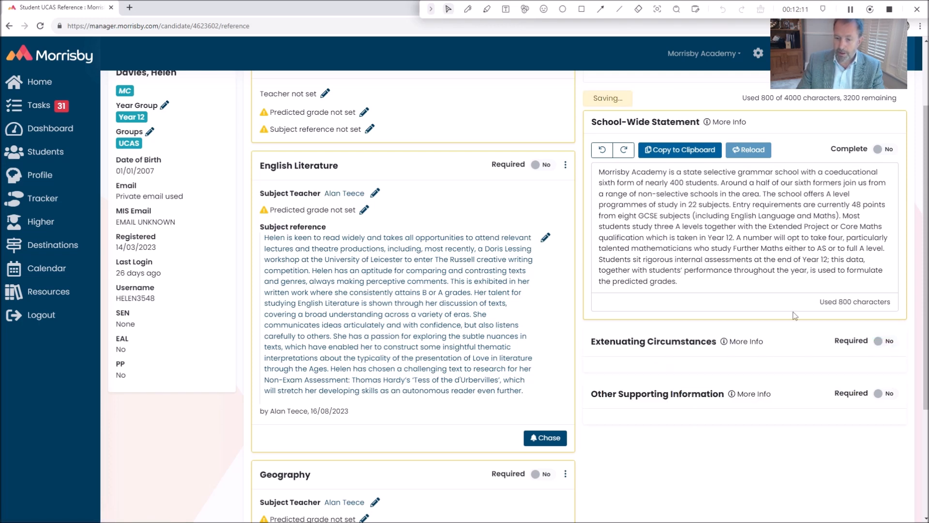
{"action": "scroll", "coordinate": [700, 326], "scroll_direction": "down", "scroll_amount": 2}
{"action": "left_click", "coordinate": [889, 296]}
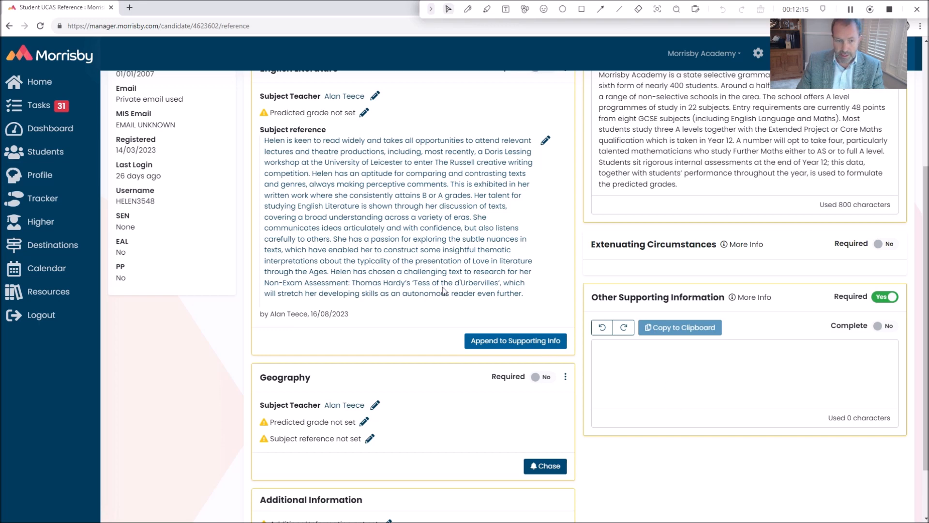
Append the student's English Literature subject reference to the Other Supporting Information section
{"action": "scroll", "coordinate": [349, 290], "scroll_direction": "up", "scroll_amount": 2}
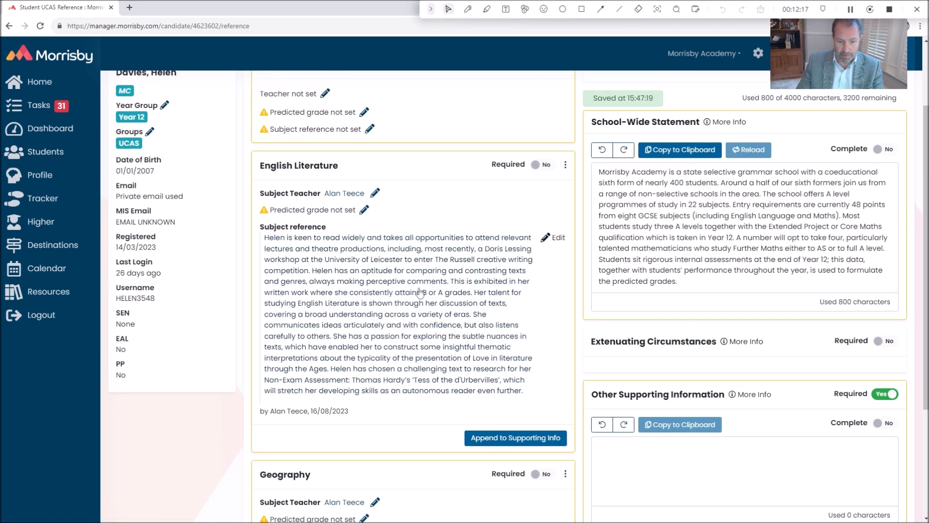
{"action": "scroll", "coordinate": [508, 369], "scroll_direction": "down", "scroll_amount": 2}
{"action": "scroll", "coordinate": [508, 369], "scroll_direction": "down", "scroll_amount": 1}
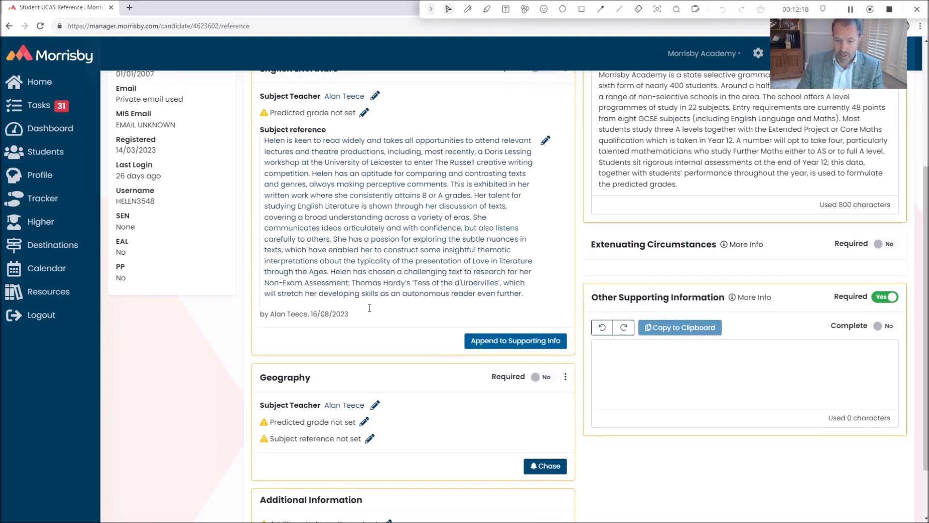
{"action": "left_click", "coordinate": [493, 341]}
{"action": "scroll", "coordinate": [334, 290], "scroll_direction": "up", "scroll_amount": 2}
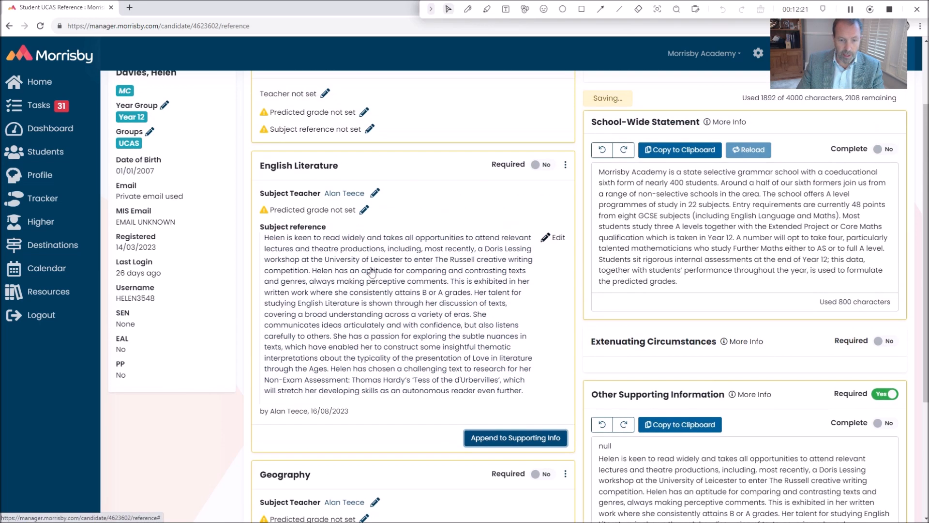
Delete the stray "null" at the start of Other Supporting Information and add "Closing sentence" as a separate final paragraph
{"action": "scroll", "coordinate": [484, 290], "scroll_direction": "down", "scroll_amount": 4}
{"action": "left_click", "coordinate": [625, 264]}
{"action": "left_click_drag", "start_coordinate": [624, 264], "coordinate": [594, 265]}
{"action": "key", "text": "BackSpace"}
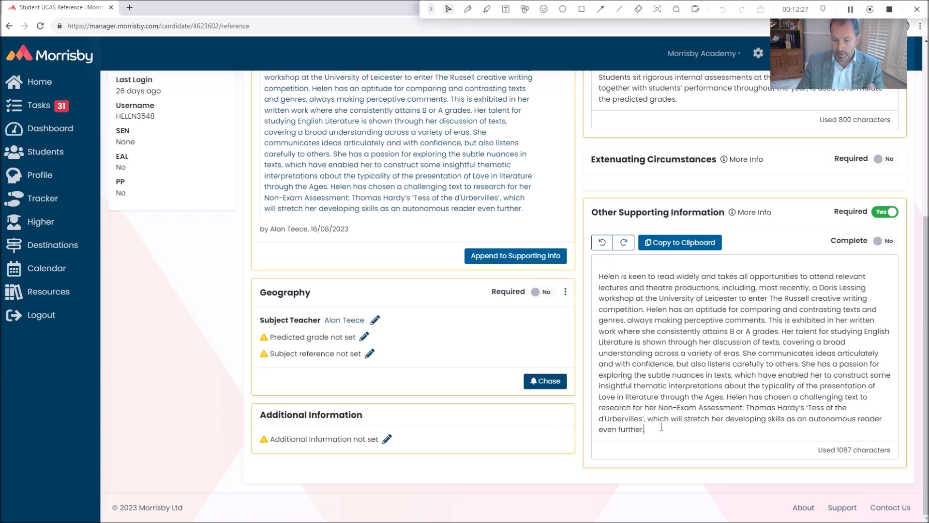
{"action": "key", "text": "Return"}
{"action": "key", "text": "Return"}
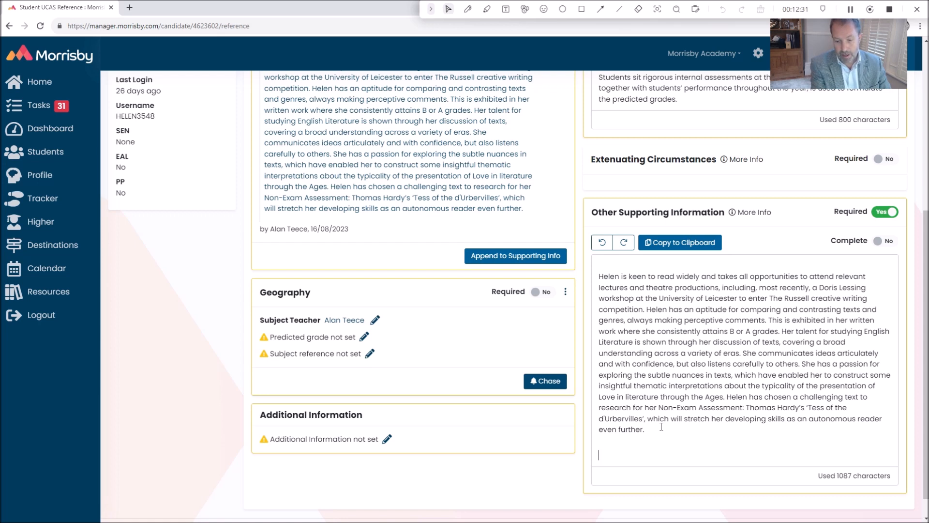
{"action": "type", "text": "Closing sentence"}
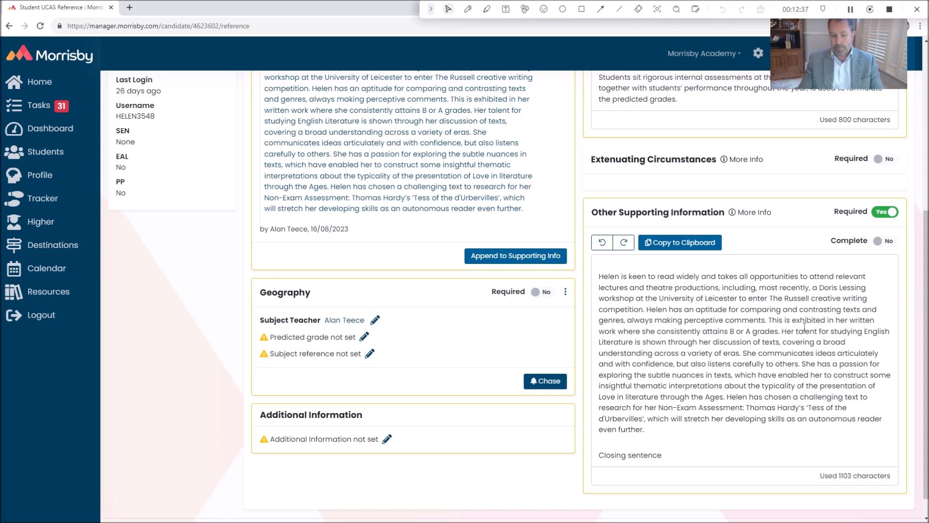
Mark the School-Wide Statement as complete and check the reference's used and remaining character count
{"action": "scroll", "coordinate": [798, 380], "scroll_direction": "up", "scroll_amount": 5}
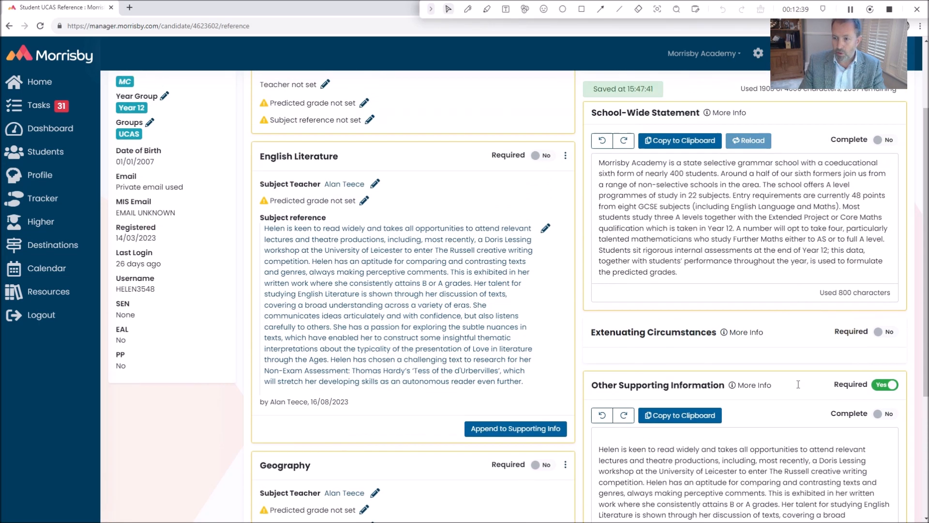
{"action": "scroll", "coordinate": [796, 375], "scroll_direction": "down", "scroll_amount": 2}
{"action": "scroll", "coordinate": [796, 375], "scroll_direction": "down", "scroll_amount": 2}
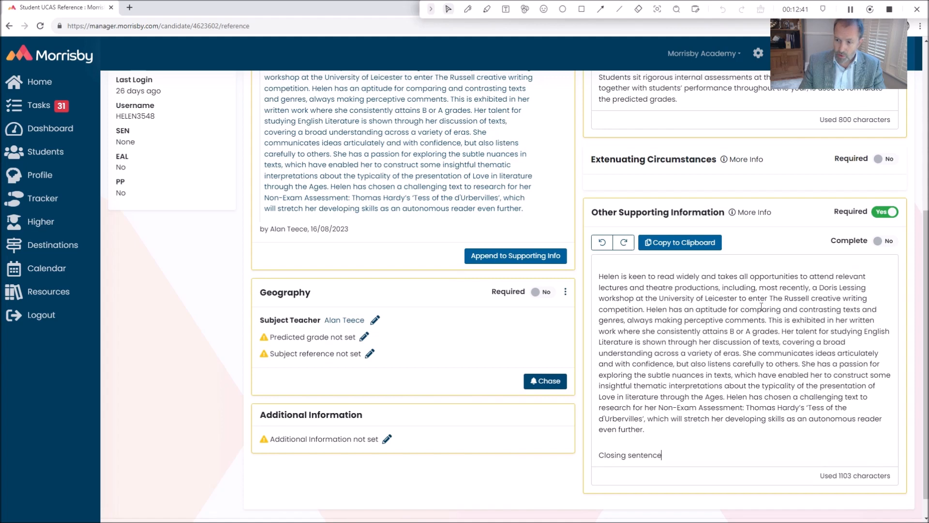
{"action": "scroll", "coordinate": [893, 249], "scroll_direction": "up", "scroll_amount": 5}
{"action": "left_click", "coordinate": [893, 251]}
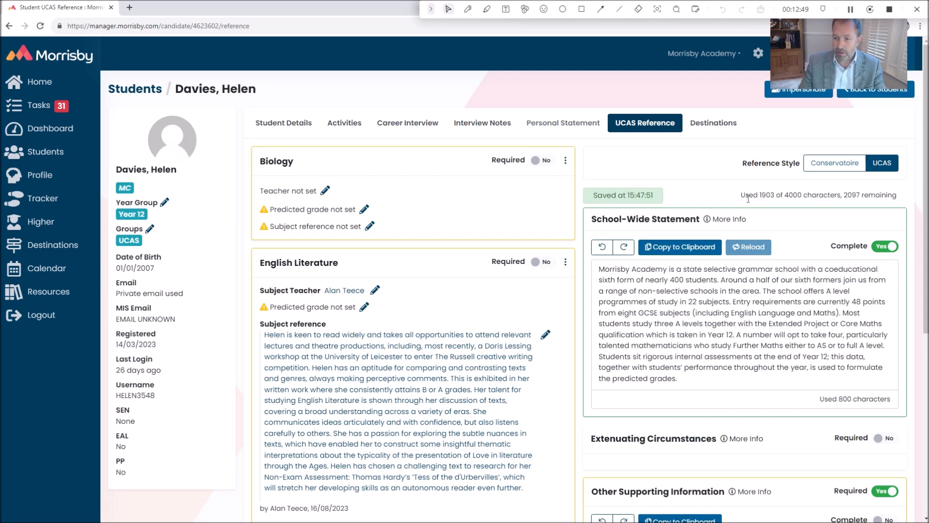
{"action": "left_click_drag", "start_coordinate": [759, 195], "coordinate": [906, 199]}
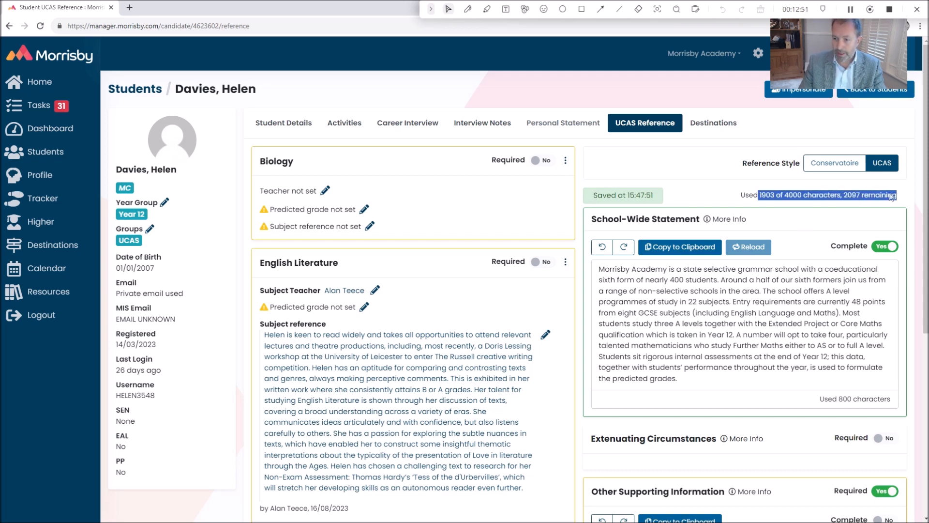
{"action": "left_click", "coordinate": [820, 282]}
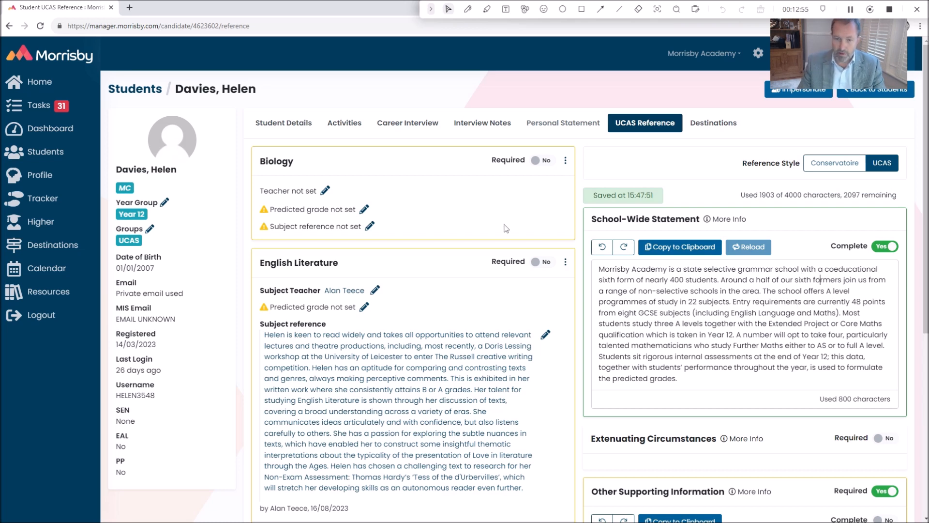
Open the outstanding tasks and look through the students listed under Set Predicted Grades and Add Subject References
{"action": "left_click", "coordinate": [42, 112]}
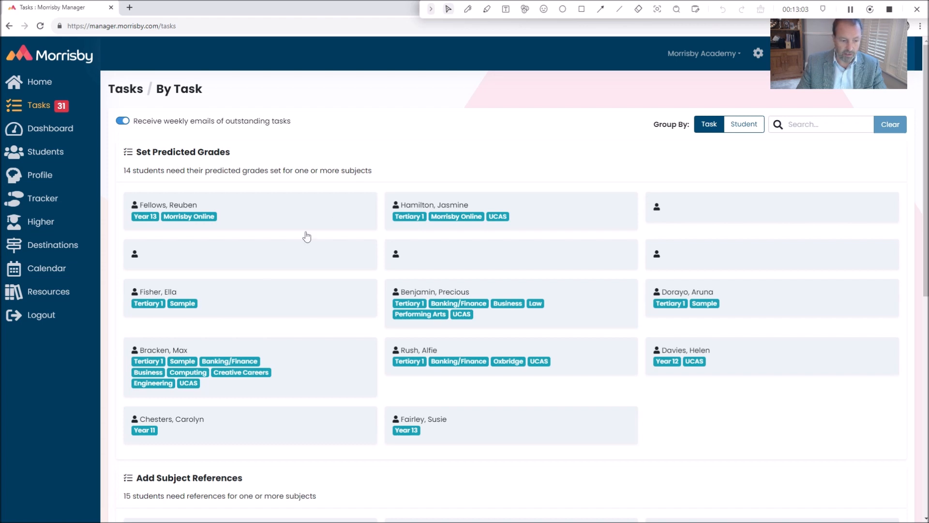
{"action": "scroll", "coordinate": [291, 347], "scroll_direction": "down", "scroll_amount": 2}
{"action": "scroll", "coordinate": [216, 384], "scroll_direction": "down", "scroll_amount": 4}
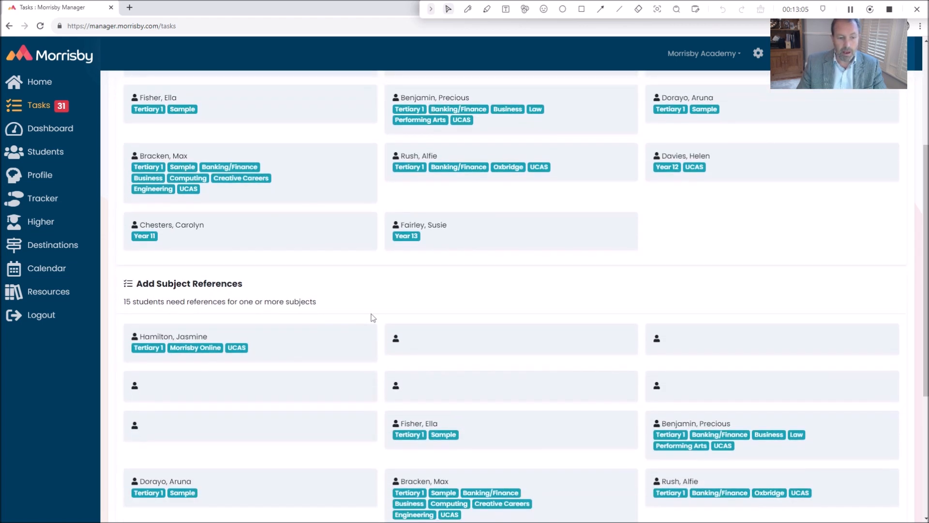
Open the first student's Add Subject References task, view the empty English Literature reference editor and close both dialogs
{"action": "mouse_move", "coordinate": [167, 242]}
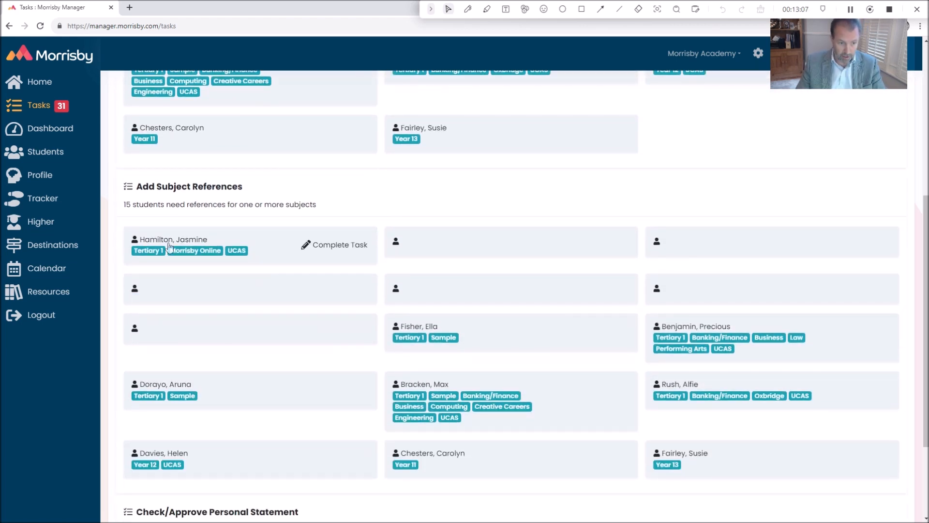
{"action": "left_click", "coordinate": [345, 249]}
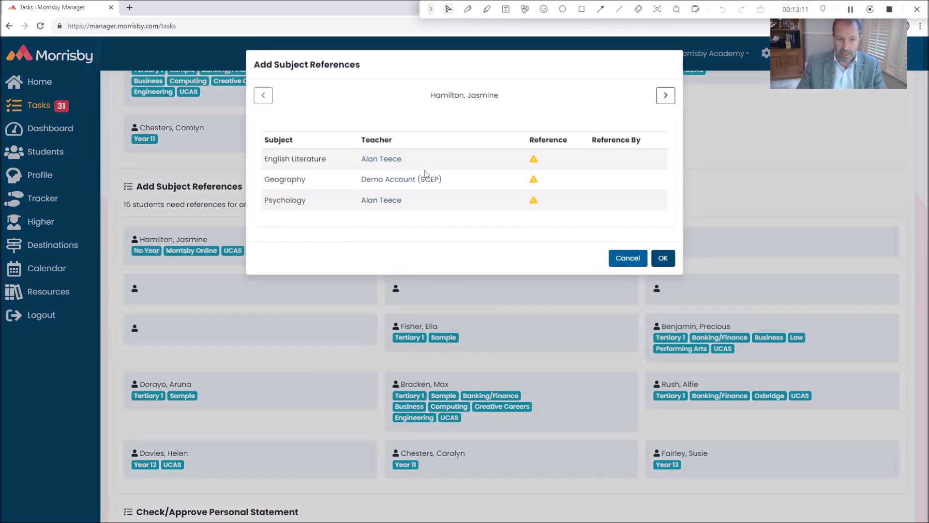
{"action": "left_click", "coordinate": [552, 158]}
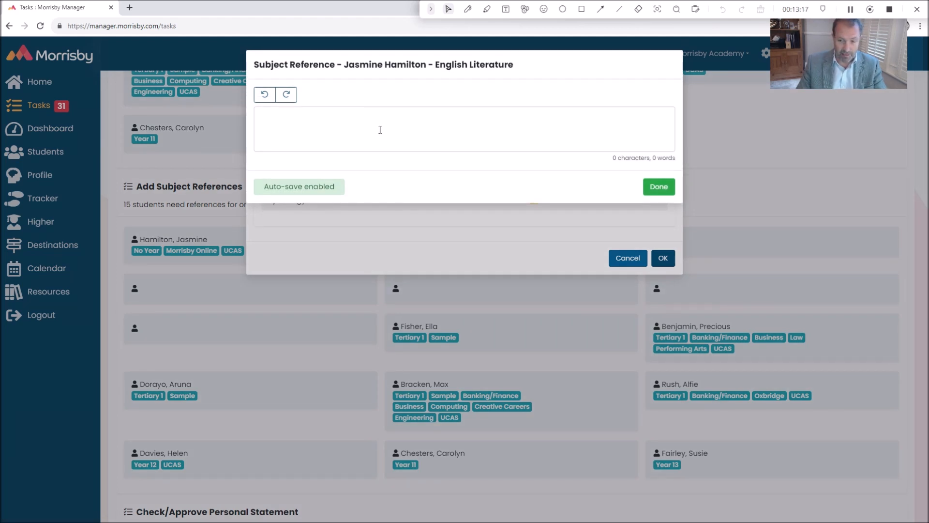
{"action": "left_click", "coordinate": [657, 189]}
{"action": "left_click", "coordinate": [662, 260]}
{"action": "scroll", "coordinate": [434, 243], "scroll_direction": "up", "scroll_amount": 4}
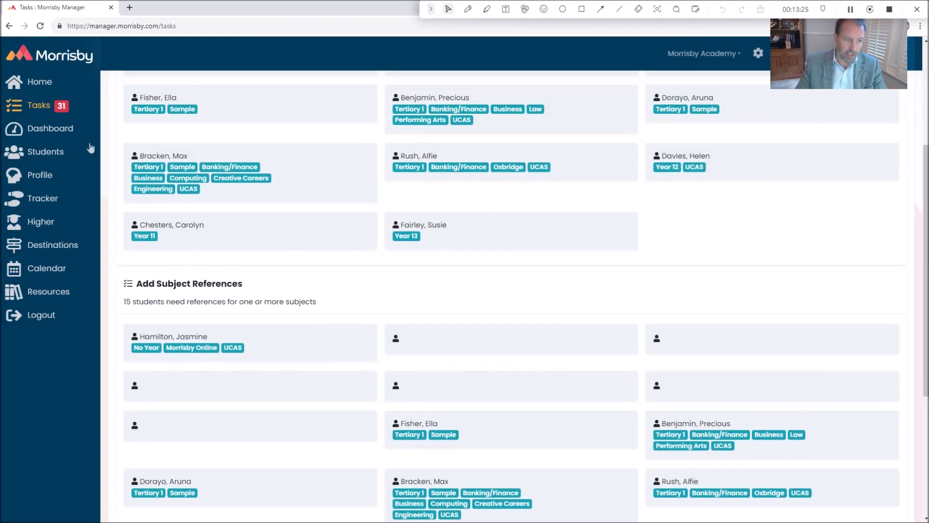
Open the Higher view of the student list and review the students' grades, references, reference types and personal statement statuses
{"action": "left_click", "coordinate": [85, 154]}
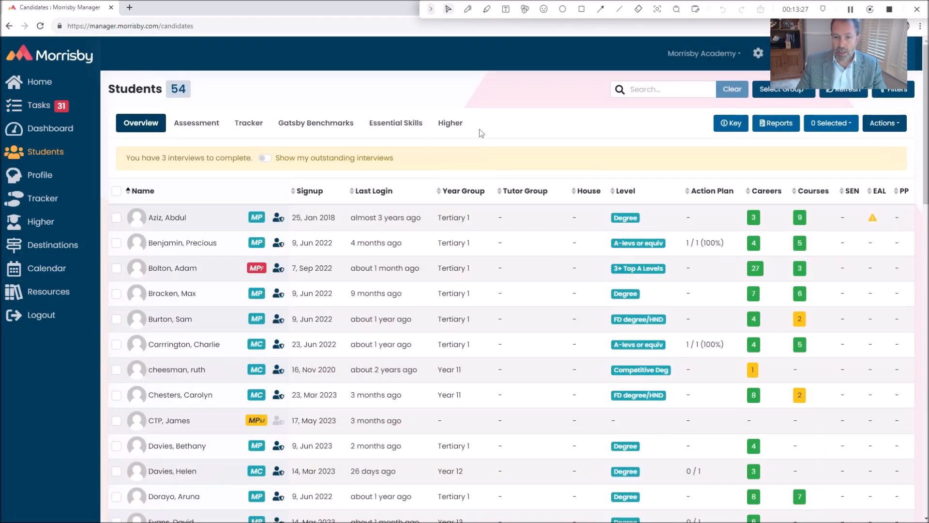
{"action": "left_click", "coordinate": [449, 124]}
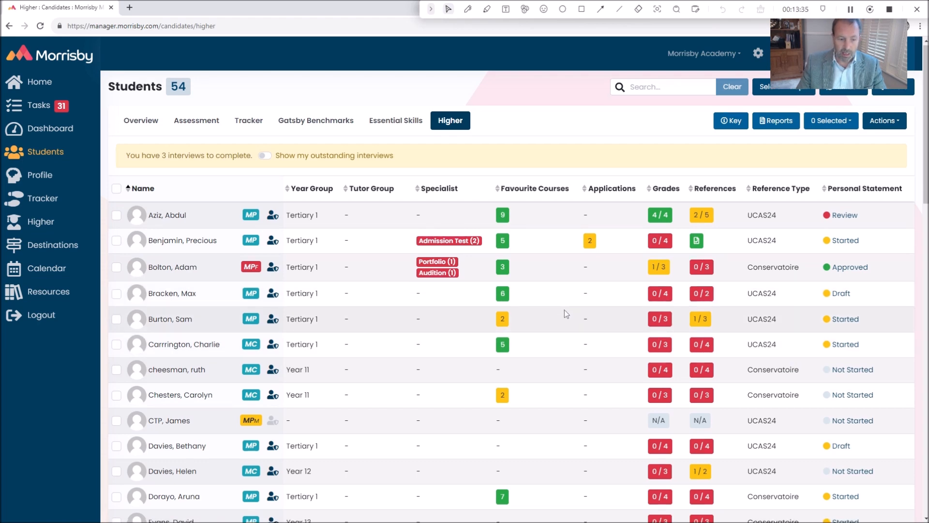
{"action": "scroll", "coordinate": [565, 309], "scroll_direction": "down", "scroll_amount": 2}
{"action": "scroll", "coordinate": [566, 309], "scroll_direction": "up", "scroll_amount": 2}
{"action": "scroll", "coordinate": [565, 309], "scroll_direction": "down", "scroll_amount": 1}
{"action": "scroll", "coordinate": [565, 307], "scroll_direction": "down", "scroll_amount": 1}
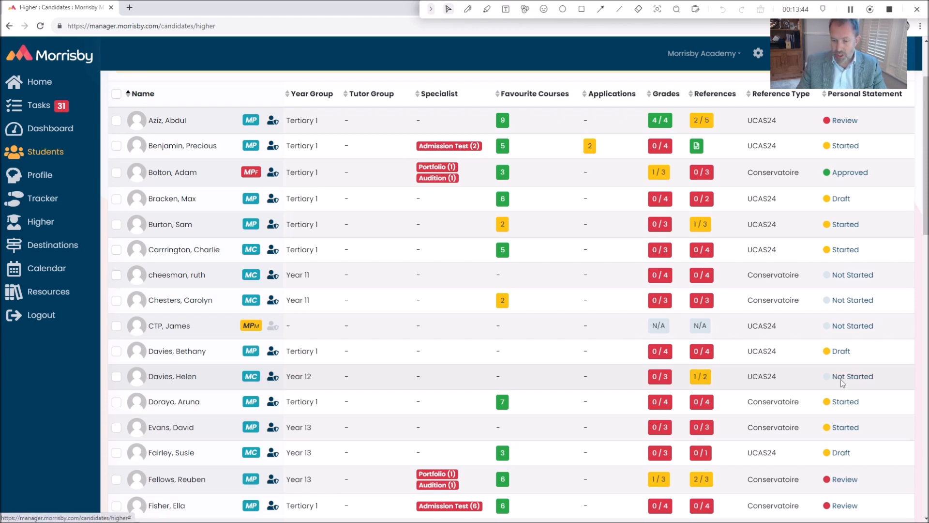
{"action": "scroll", "coordinate": [310, 384], "scroll_direction": "up", "scroll_amount": 2}
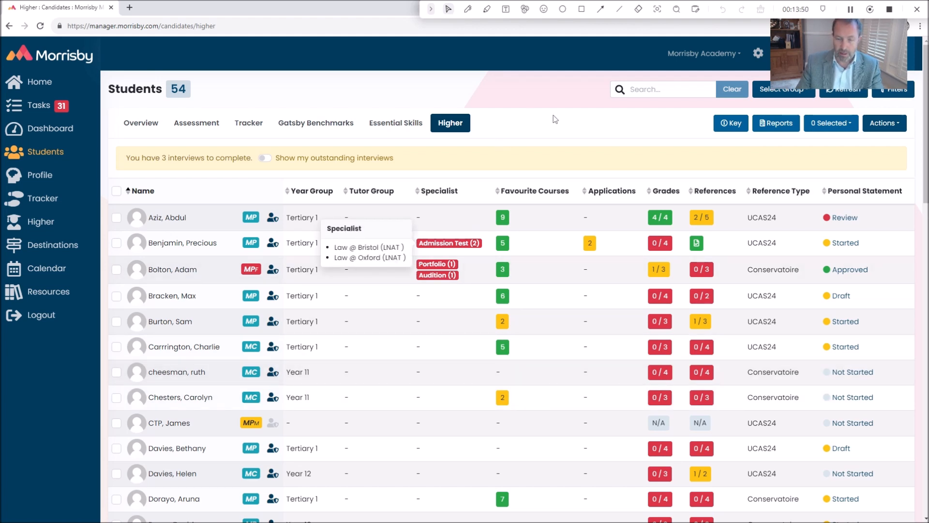
Switch to the slide presentation and advance from the Live Demo slide to the Process slide
{"action": "key", "text": "alt+Tab"}
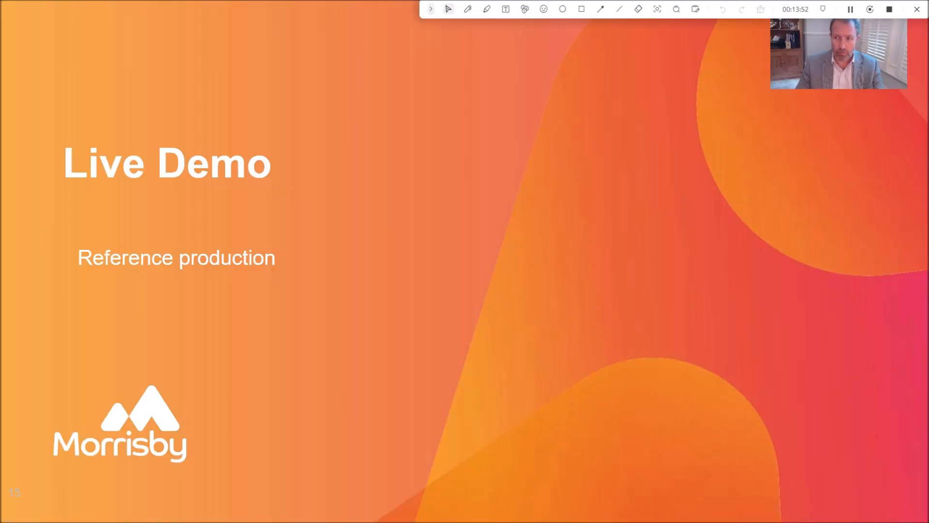
{"action": "key", "text": "Right"}
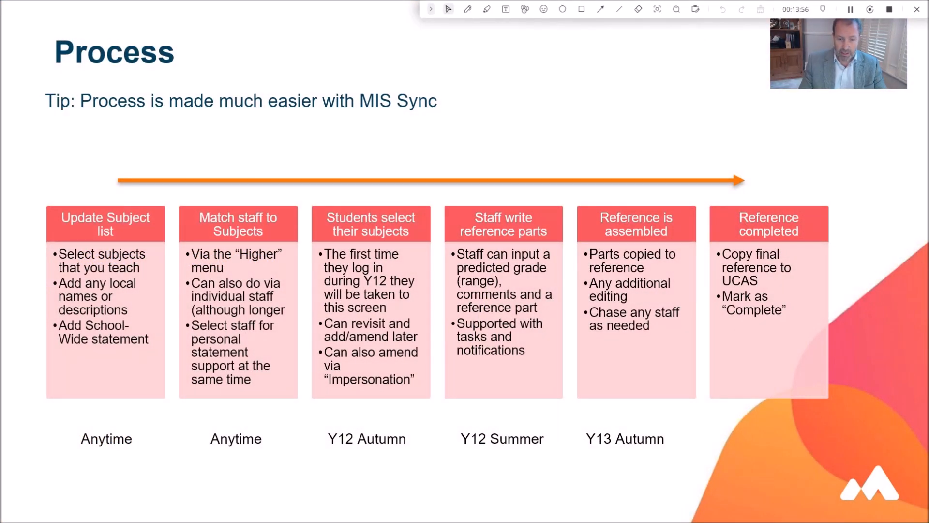